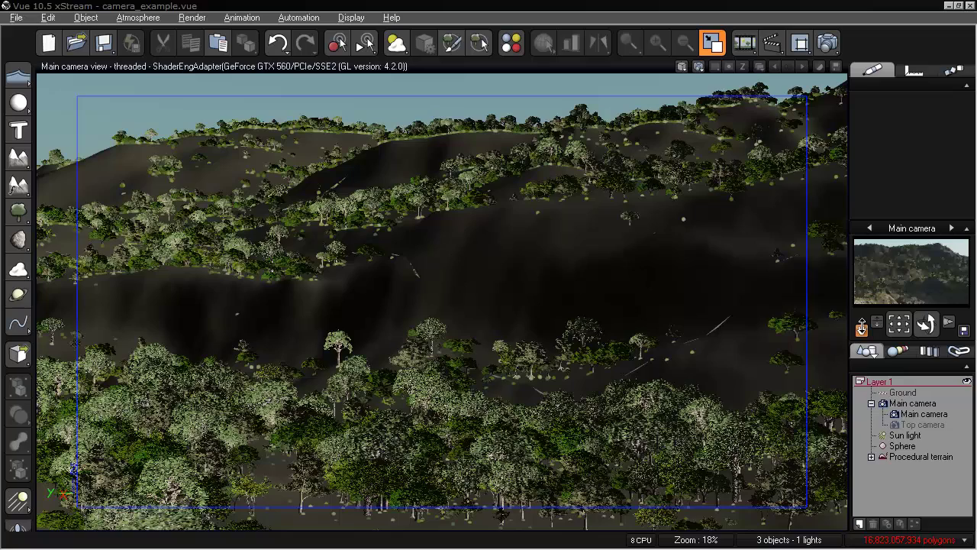
Explore the forested hills through the main camera by rotating, panning and moving it over the terrain.
mouse_move(862, 327)
mouse_down()
mouse_move(861, 340)
mouse_move(861, 330)
mouse_up()
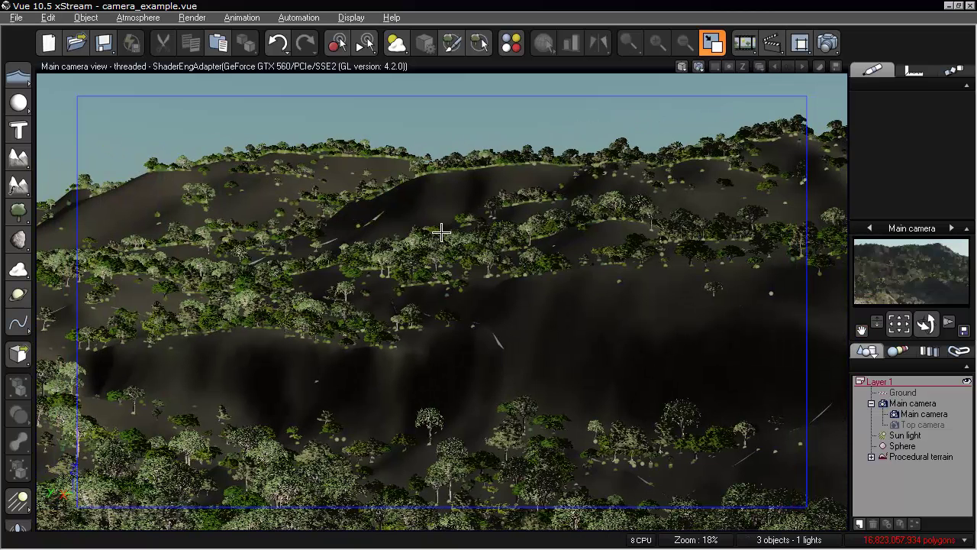
mouse_move(493, 232)
middle_down()
mouse_move(492, 275)
mouse_move(493, 203)
mouse_move(493, 223)
middle_up()
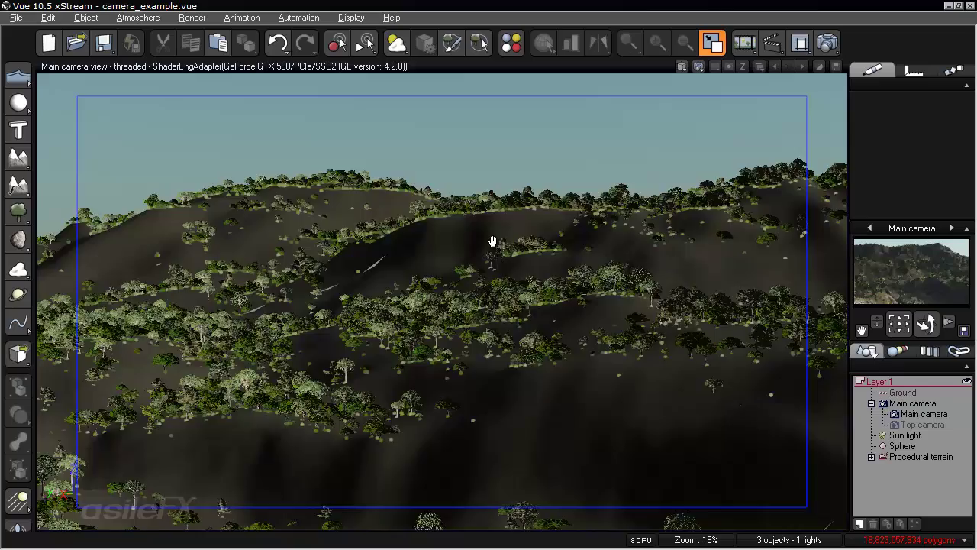
middle_drag(653, 308, 545, 263)
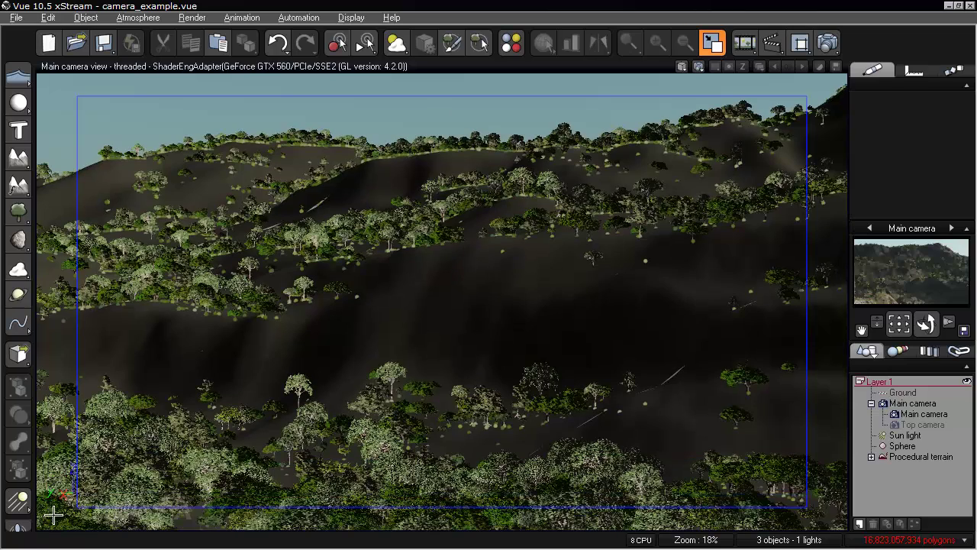
middle_drag(458, 293, 497, 318)
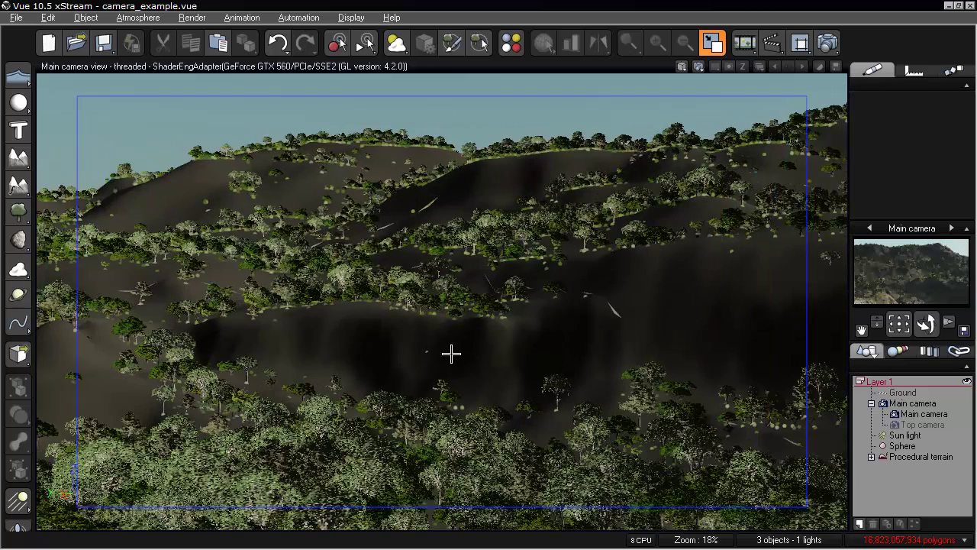
scroll(478, 360, down, 3)
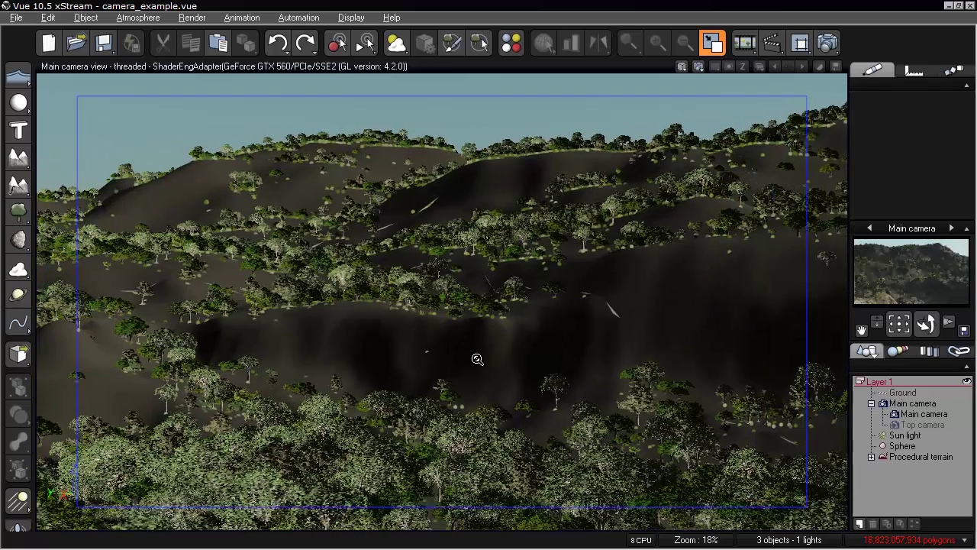
middle_drag(478, 359, 643, 314)
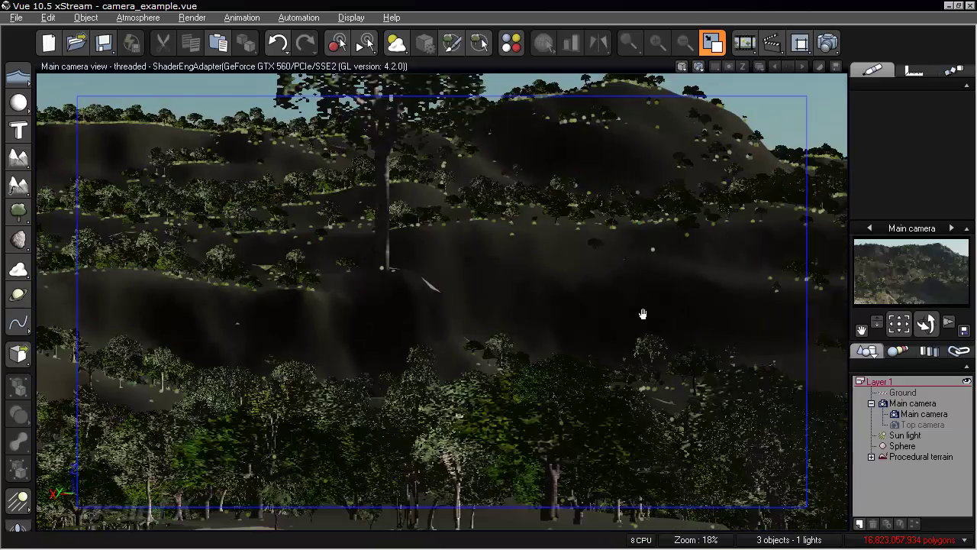
middle_drag(401, 306, 515, 330)
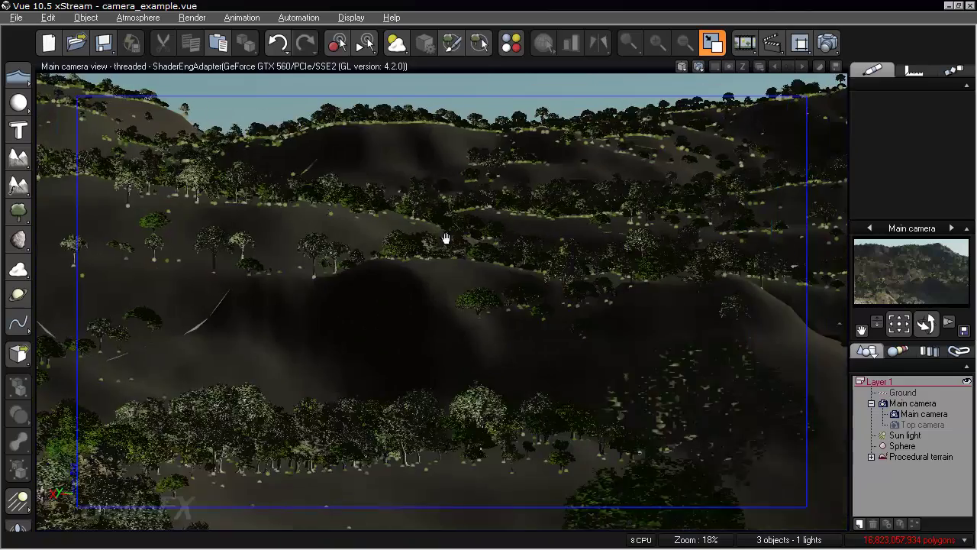
middle_drag(445, 238, 449, 264)
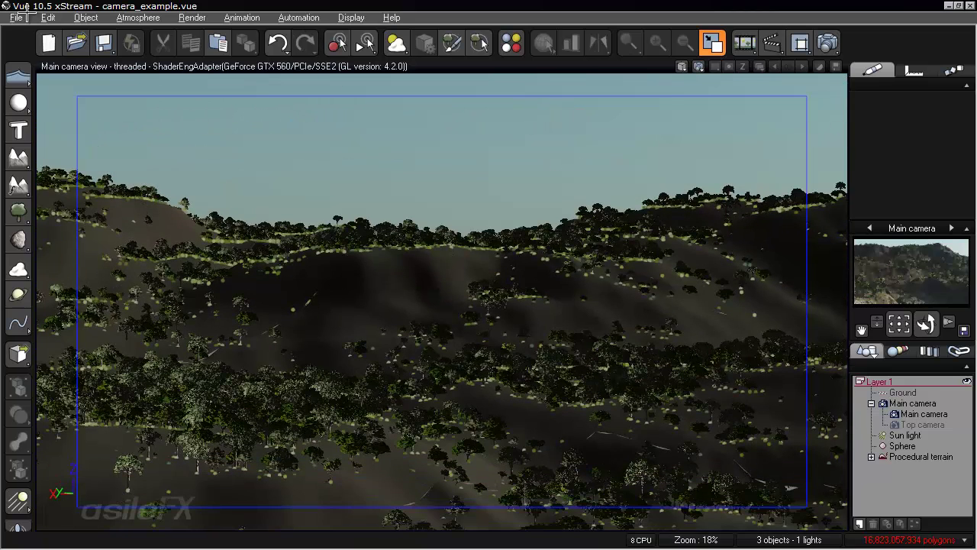
Review the camera navigation shortcuts under Triggers in the Operations options.
click(16, 16)
click(30, 355)
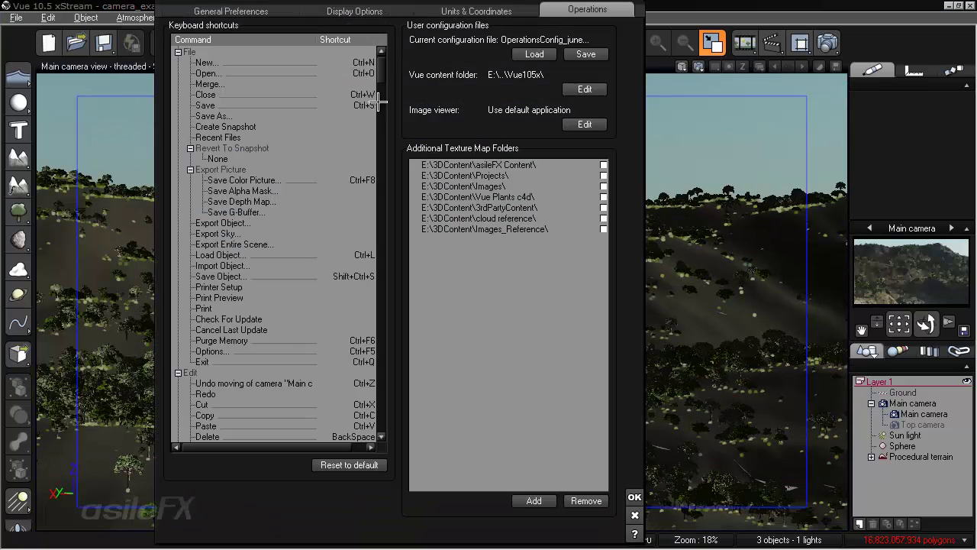
drag(381, 77, 380, 418)
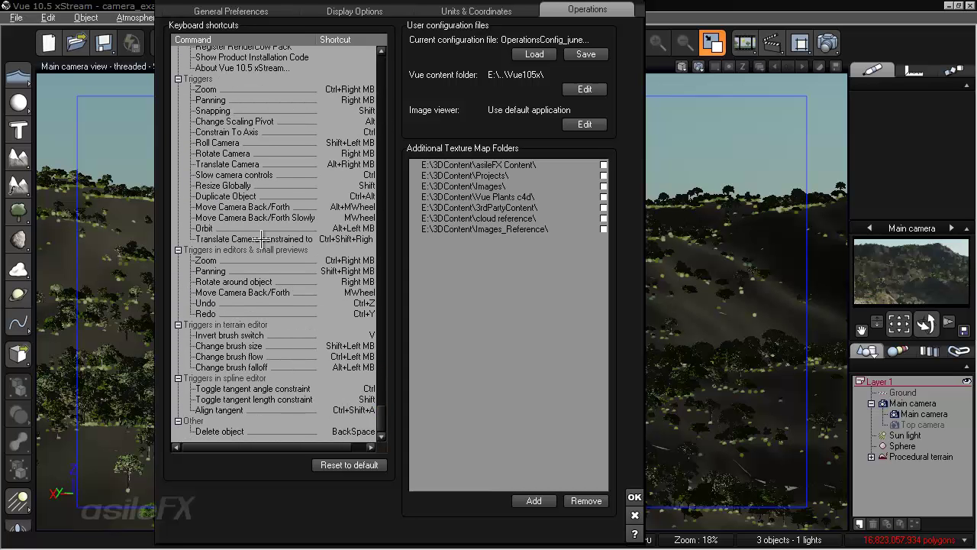
drag(302, 447, 318, 438)
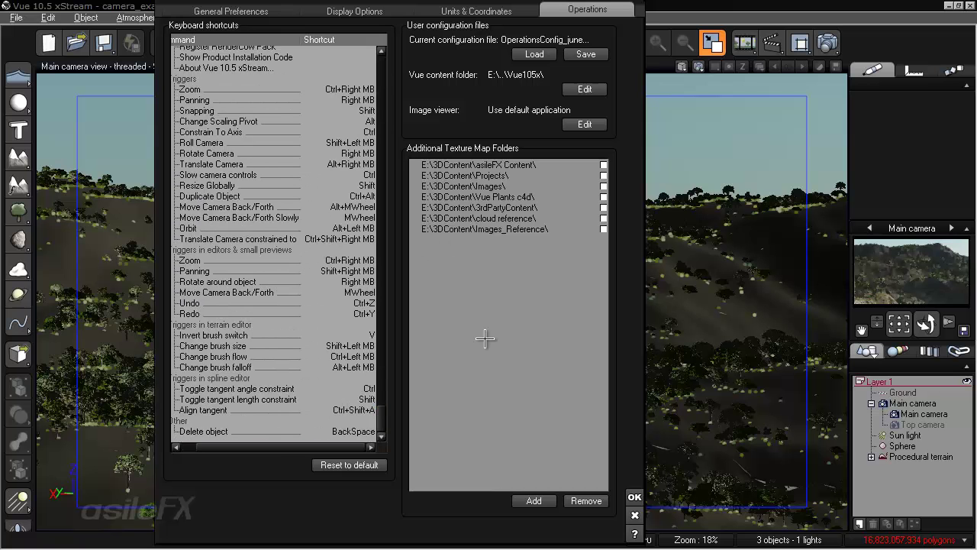
click(634, 497)
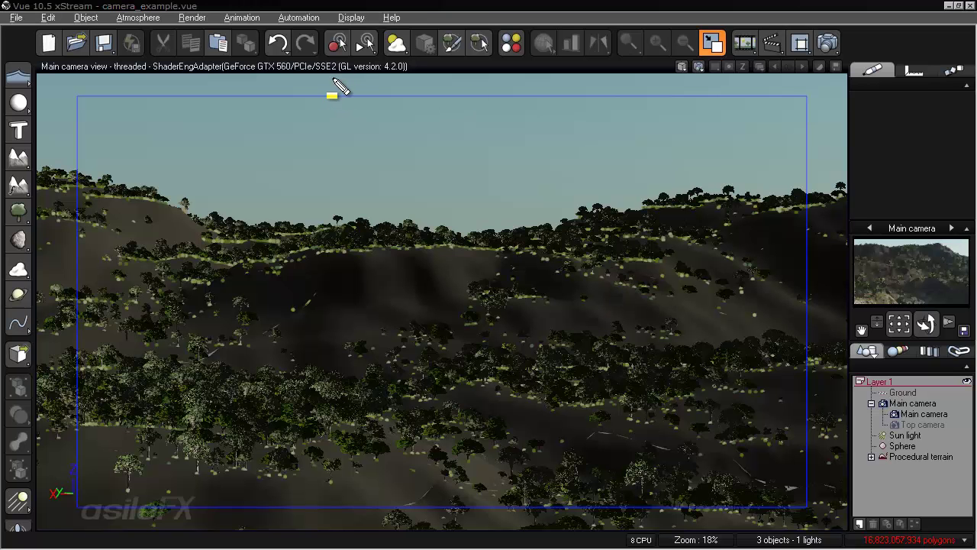
drag(334, 79, 552, 275)
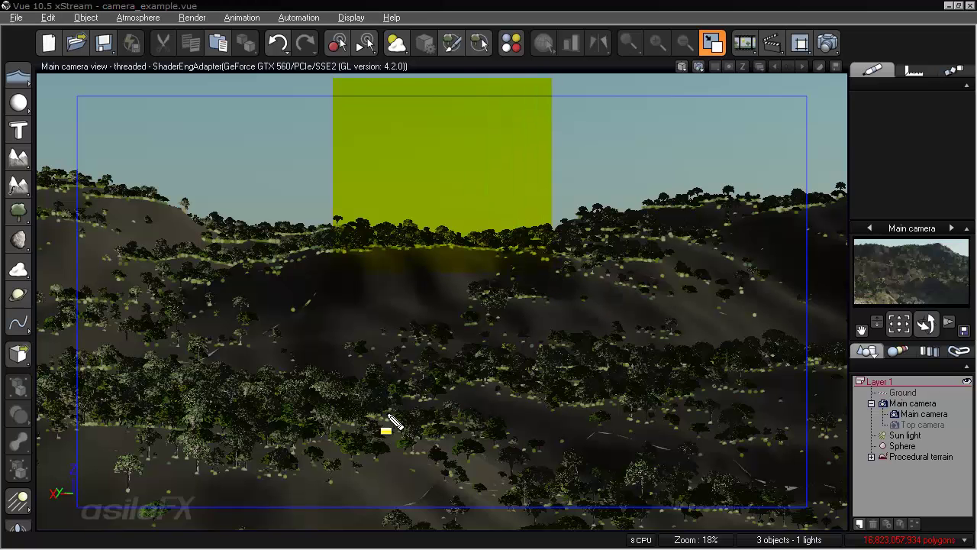
drag(340, 341, 566, 528)
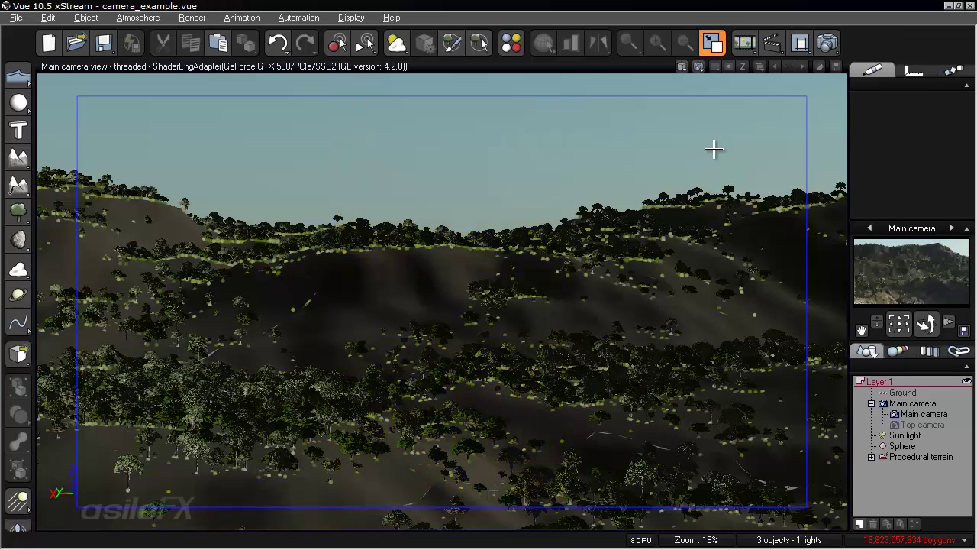
Swing the main camera sideways across the hills and tilt it vertically to compare the camera movements.
middle_drag(711, 188, 679, 190)
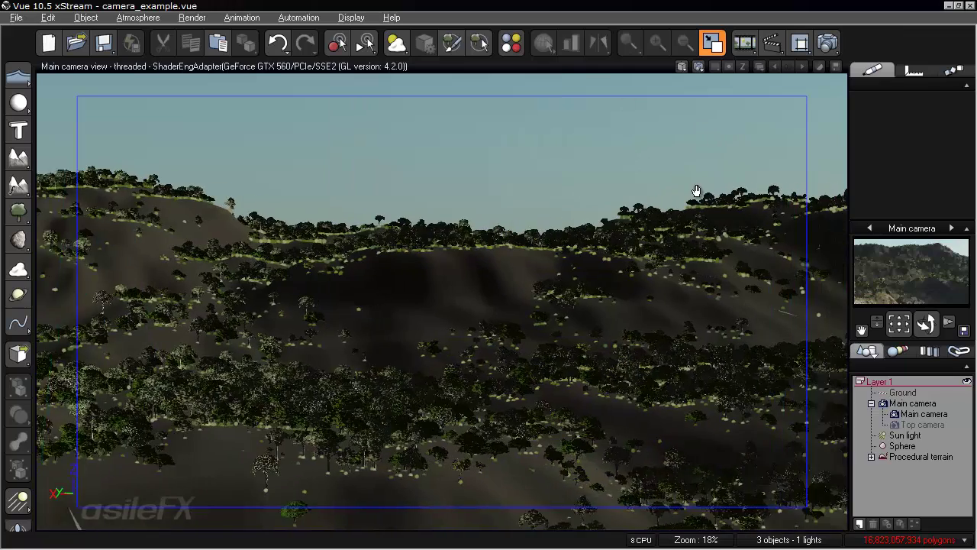
middle_drag(736, 222, 702, 232)
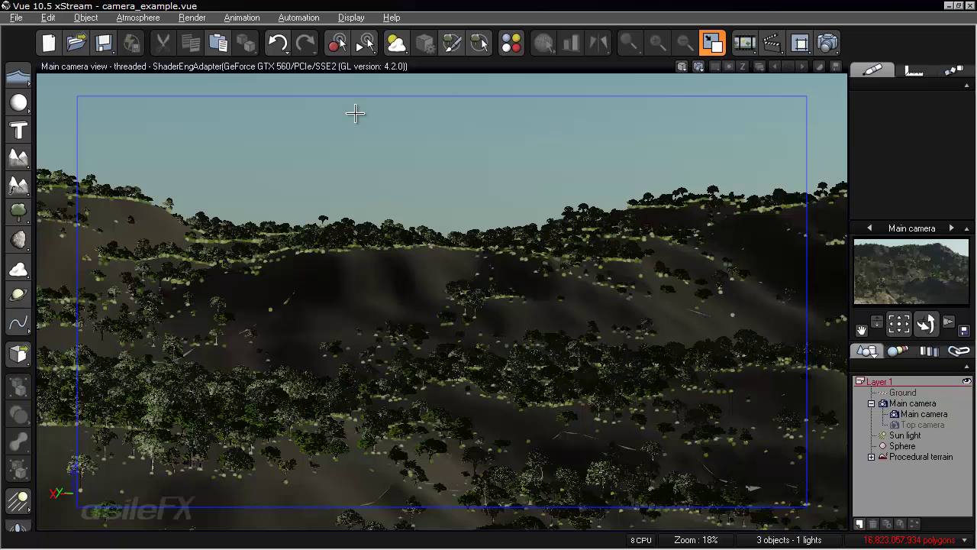
middle_drag(459, 183, 513, 415)
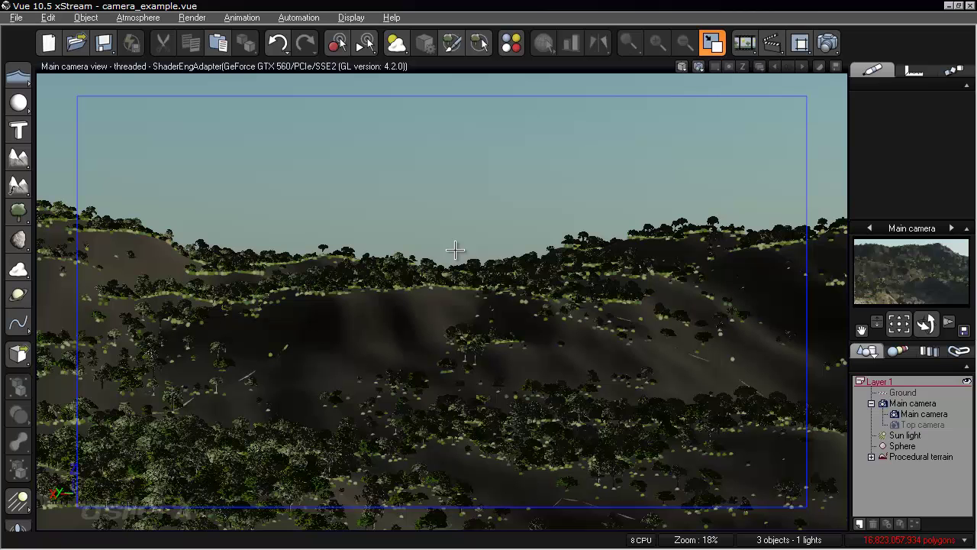
Duplicate the Main camera three times.
click(914, 413)
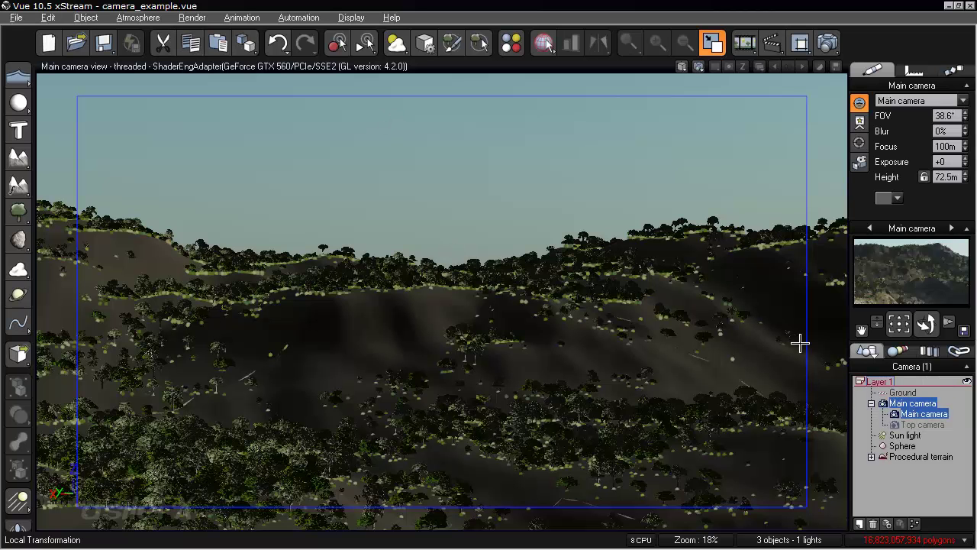
key(ctrl+d)
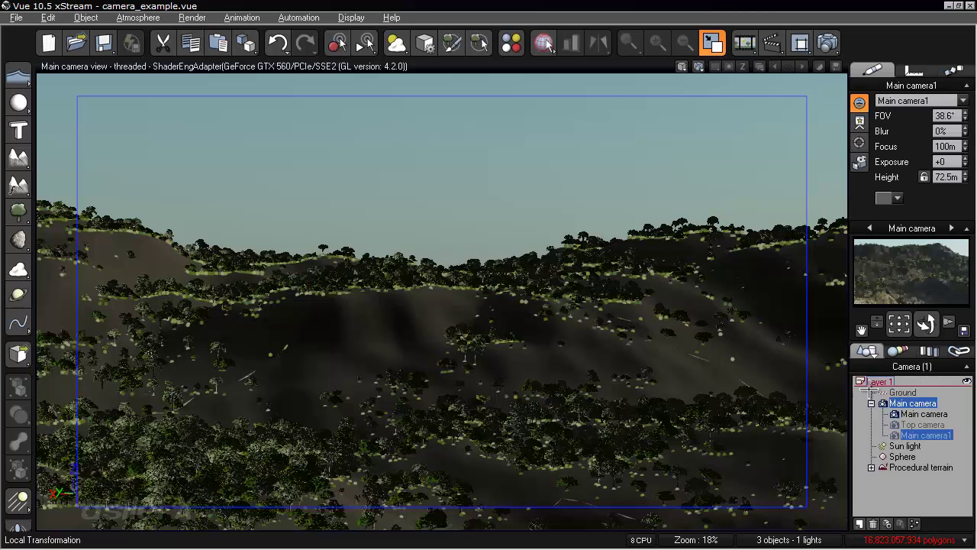
key(ctrl+d)
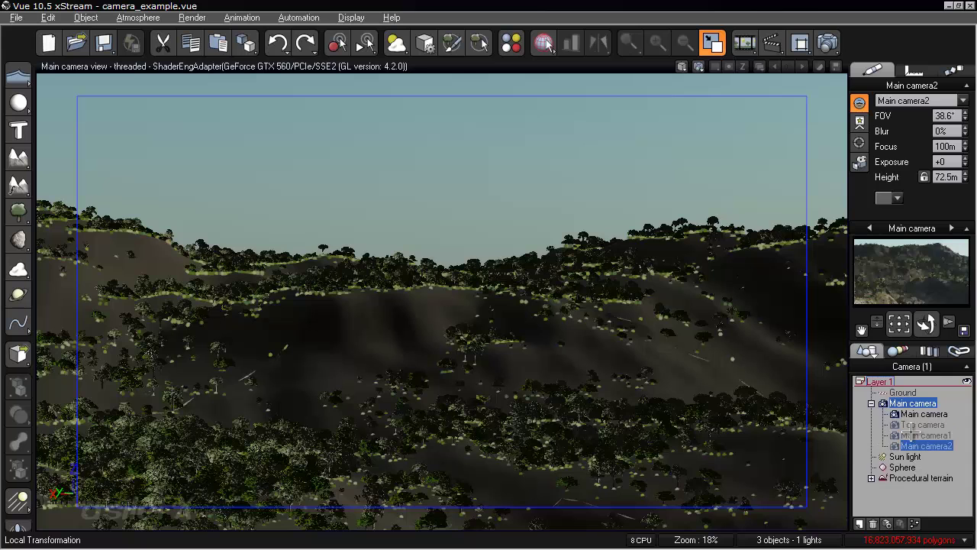
key(ctrl+d)
Make Main camera2 the active camera and reposition it to look down over the forested slopes.
click(952, 228)
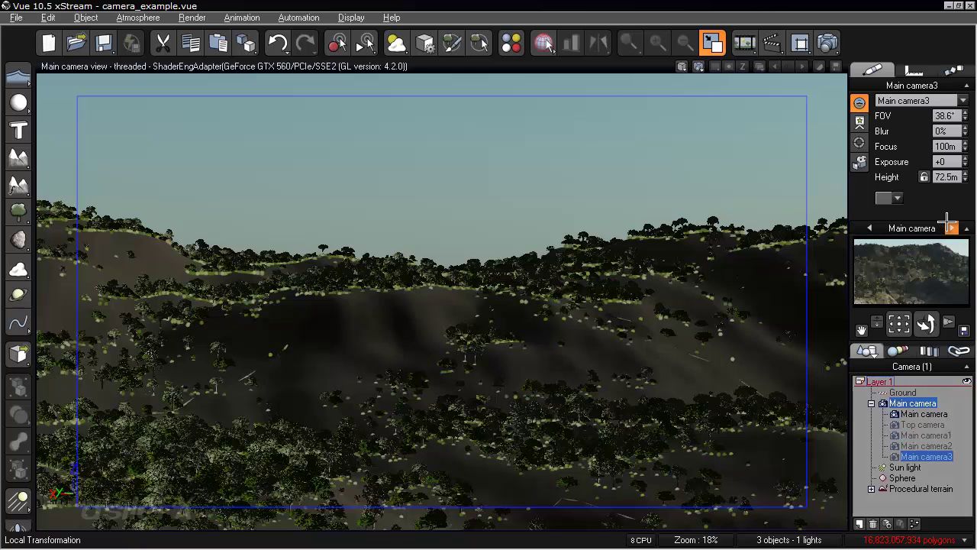
click(951, 228)
click(951, 228)
middle_drag(427, 222, 729, 321)
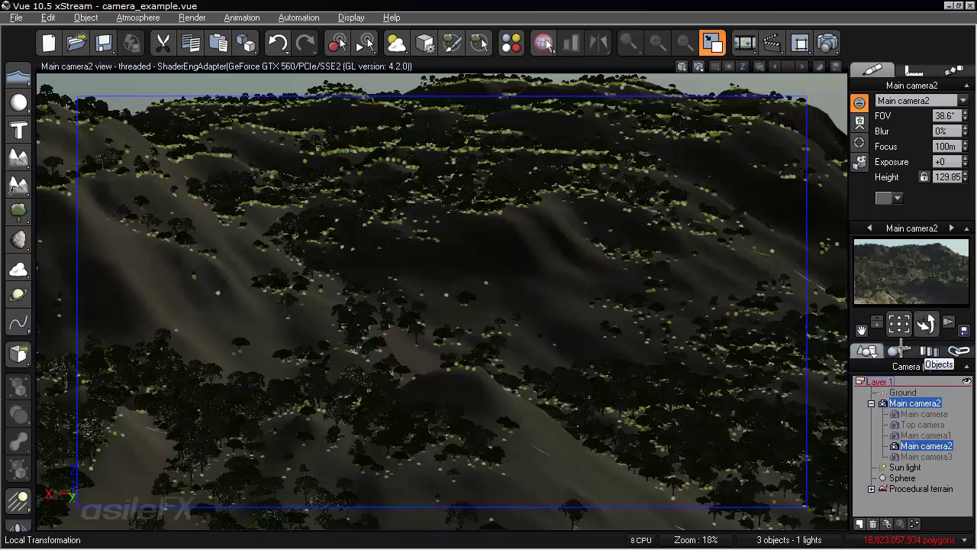
middle_drag(503, 262, 550, 275)
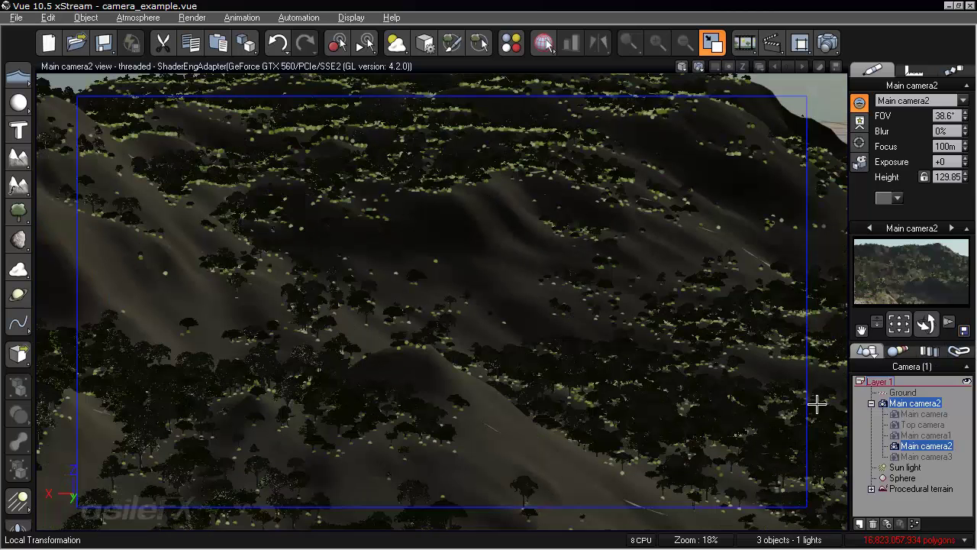
Delete the duplicate cameras Main camera3 and Main camera1.
click(924, 458)
key(Delete)
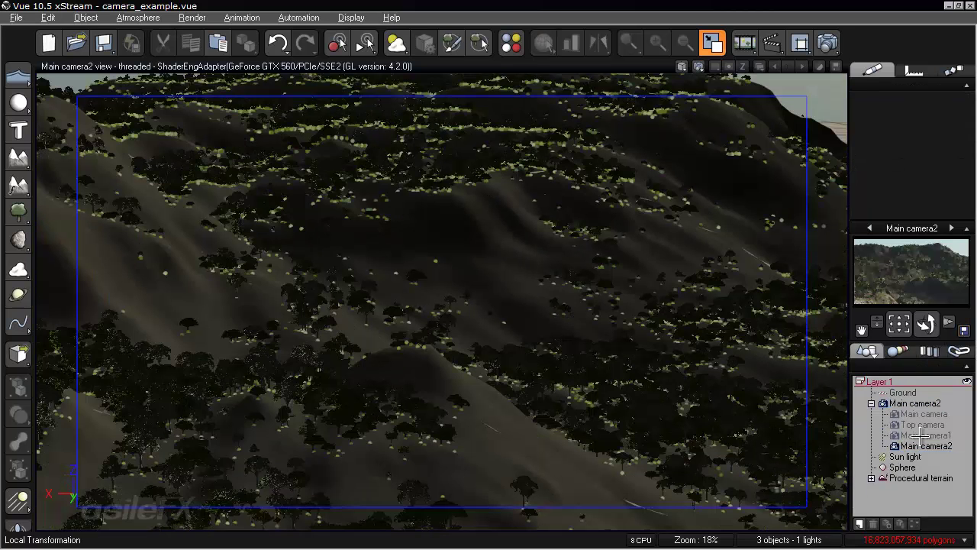
click(895, 435)
key(Delete)
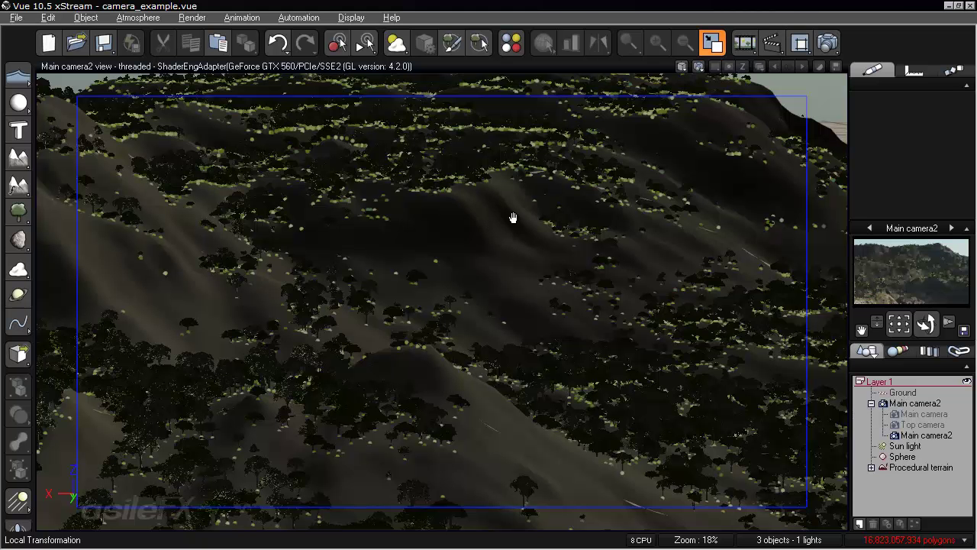
Turn Main camera2 toward the skyline, switch the viewport to Perspective View and orbit over the terrain.
right_drag(513, 218, 570, 240)
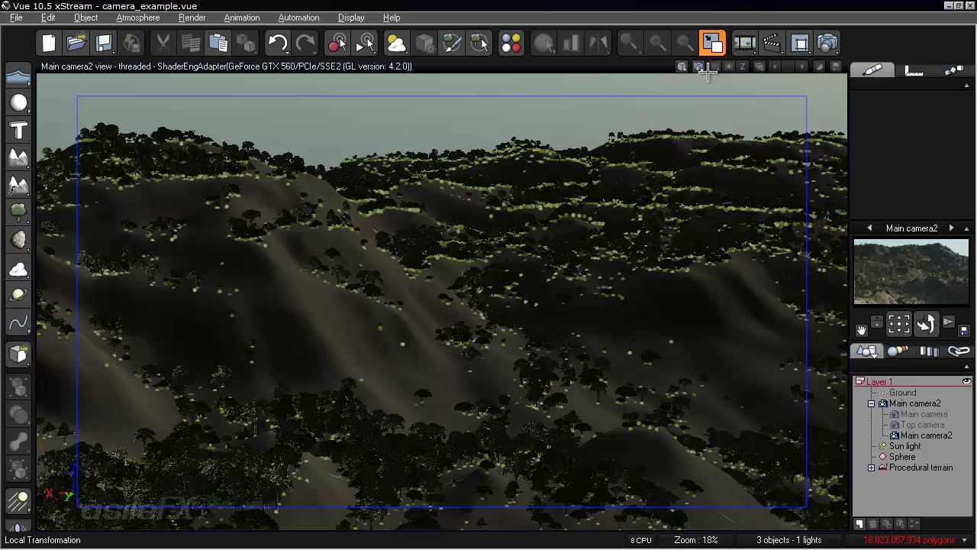
click(681, 67)
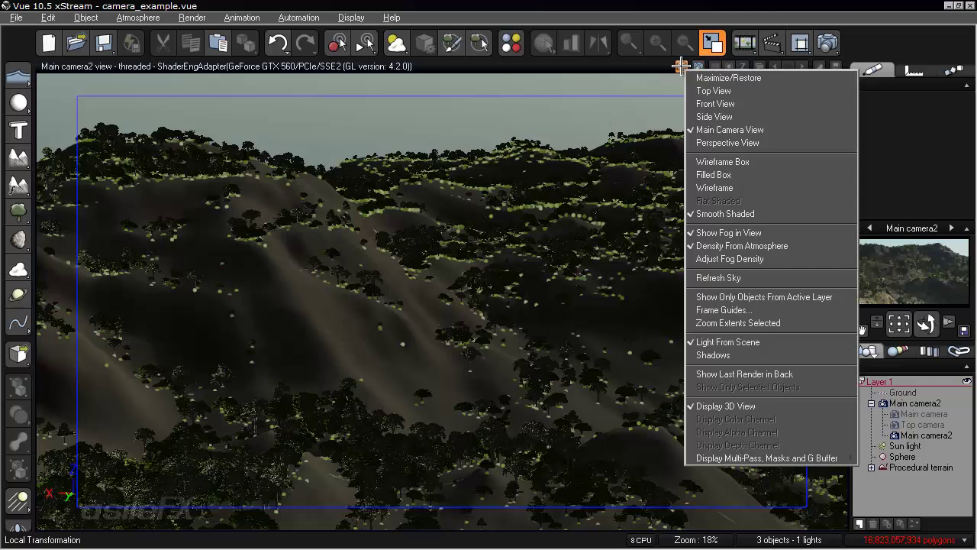
click(737, 143)
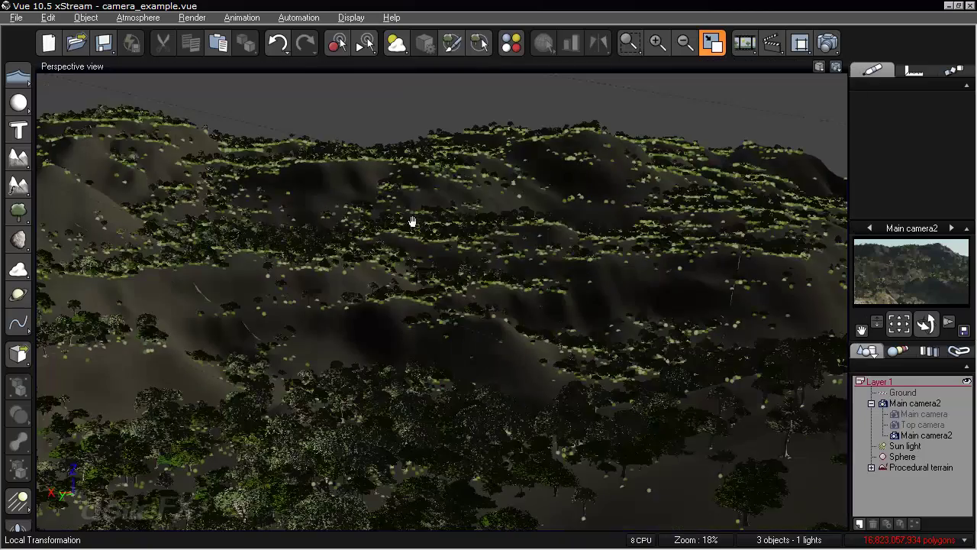
right_drag(412, 221, 681, 263)
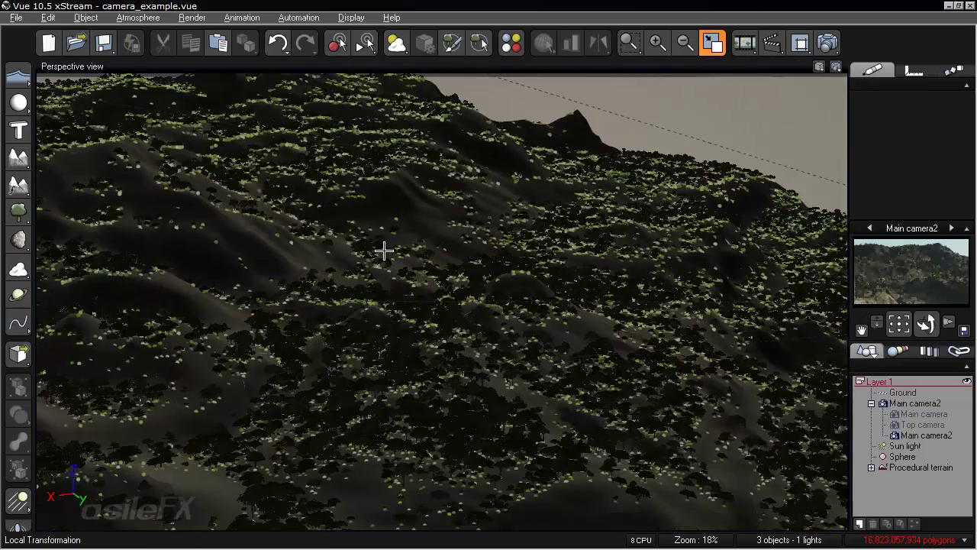
right_drag(383, 250, 367, 410)
Select the procedural terrain and frame it in the perspective view.
click(515, 334)
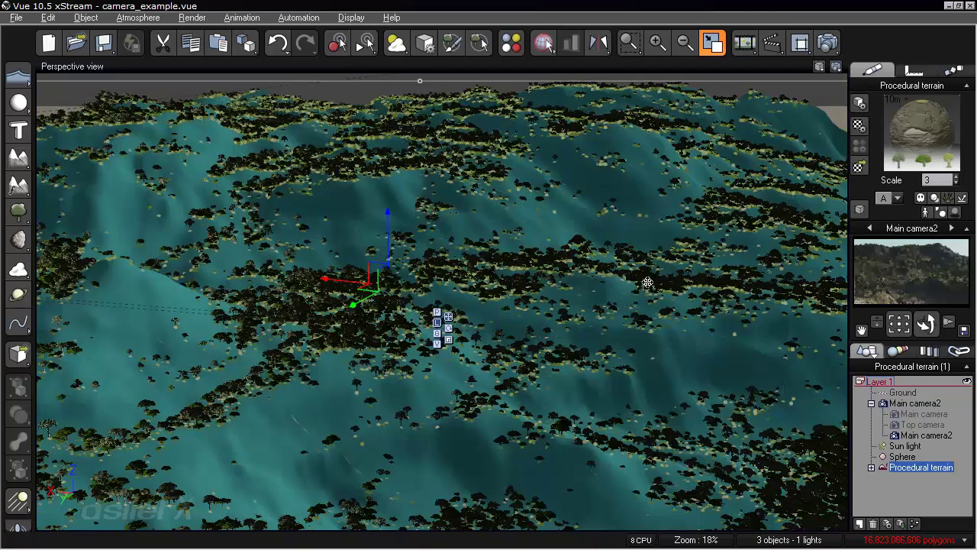
right_drag(648, 283, 491, 299)
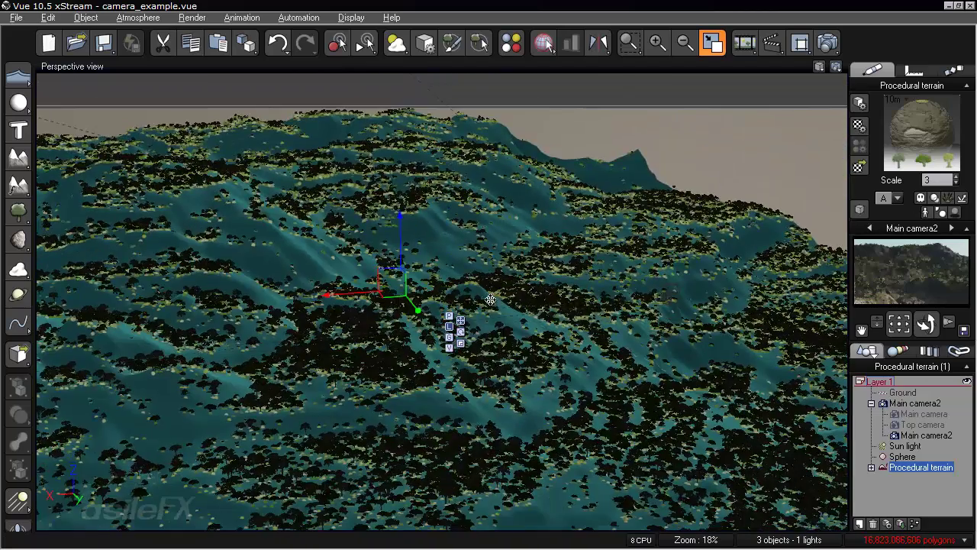
click(624, 39)
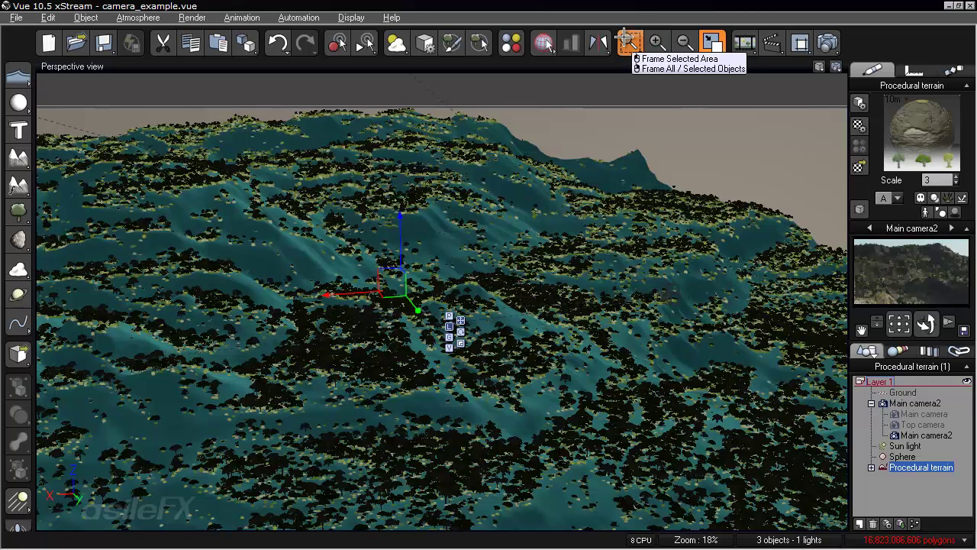
click(631, 43)
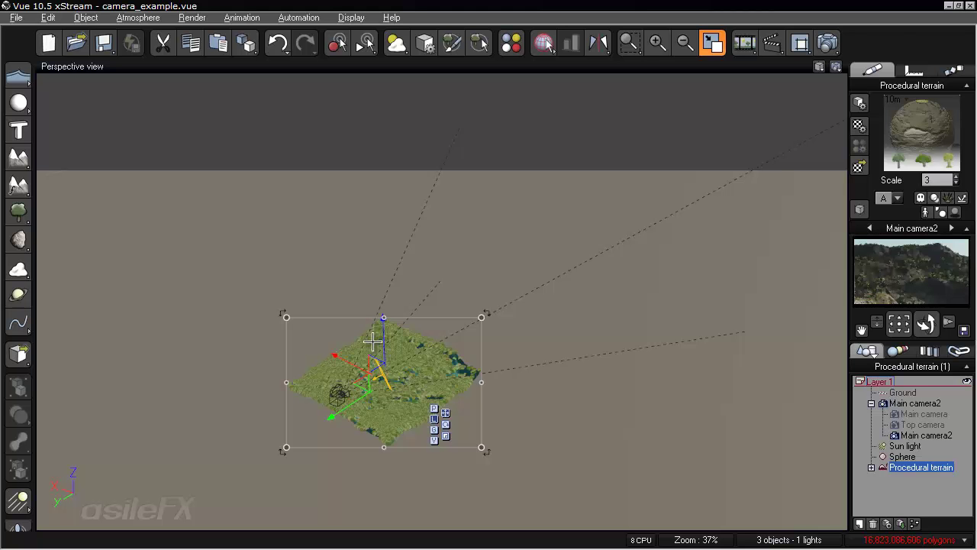
Pan, zoom and orbit the perspective view from the whole terrain down to a close view of its trees.
right_drag(411, 383, 435, 348)
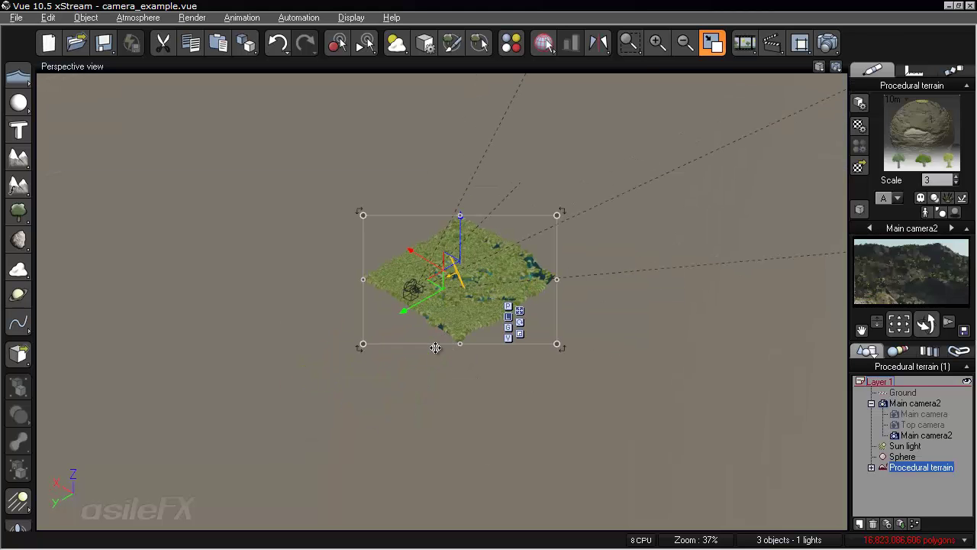
ctrl+right_drag(475, 414, 531, 310)
middle_drag(504, 336, 510, 334)
right_drag(725, 309, 618, 349)
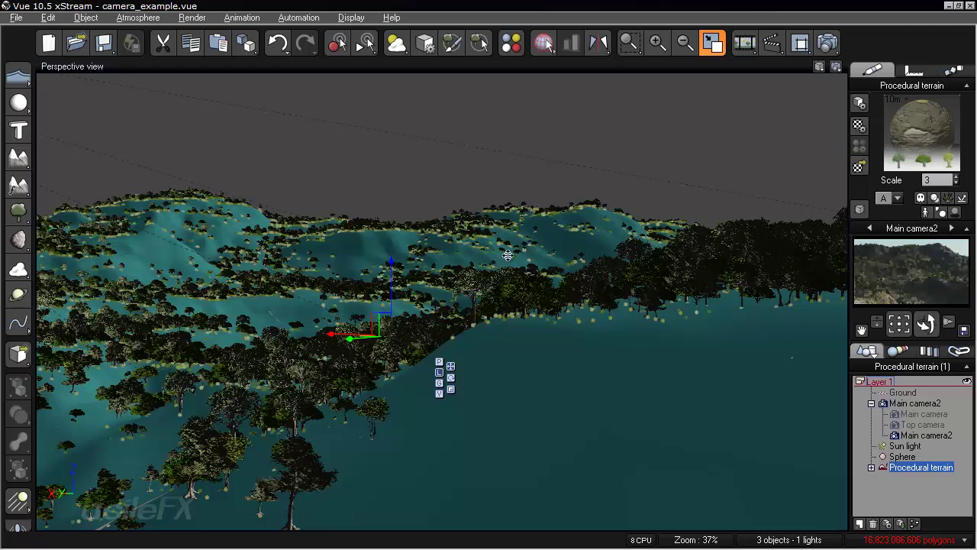
Create a new camera from the current perspective camera's viewpoint over the forested terrain.
click(365, 42)
click(351, 17)
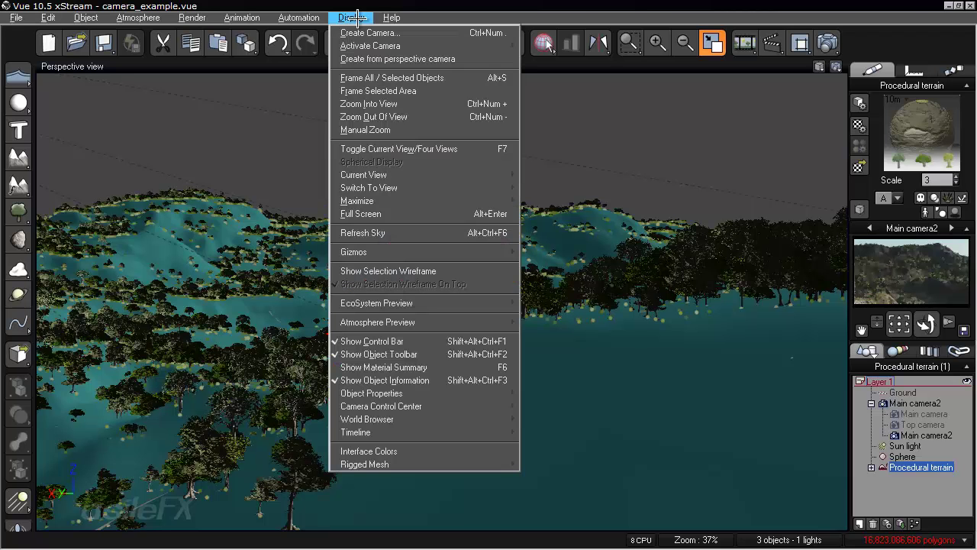
click(395, 59)
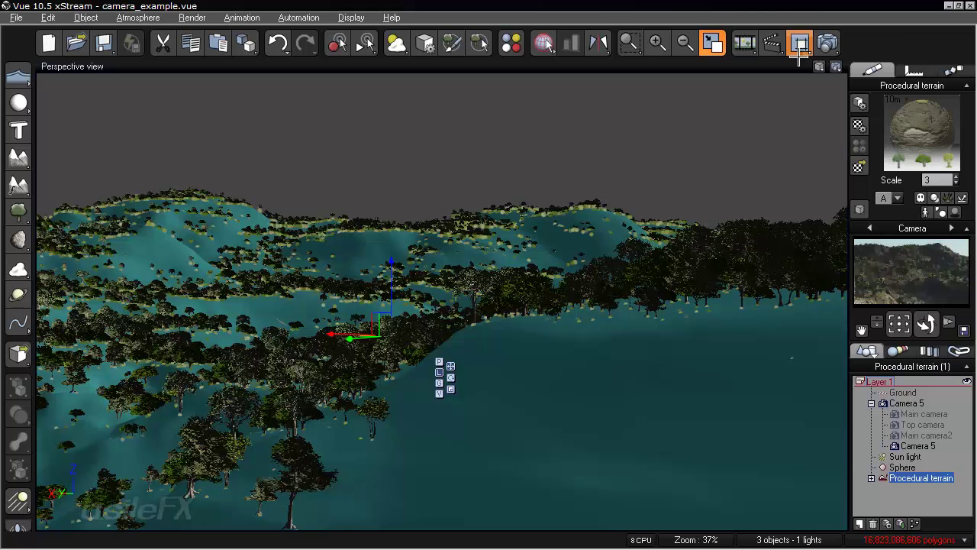
Switch the viewport from the perspective view to Main Camera View and deselect the procedural terrain.
click(820, 66)
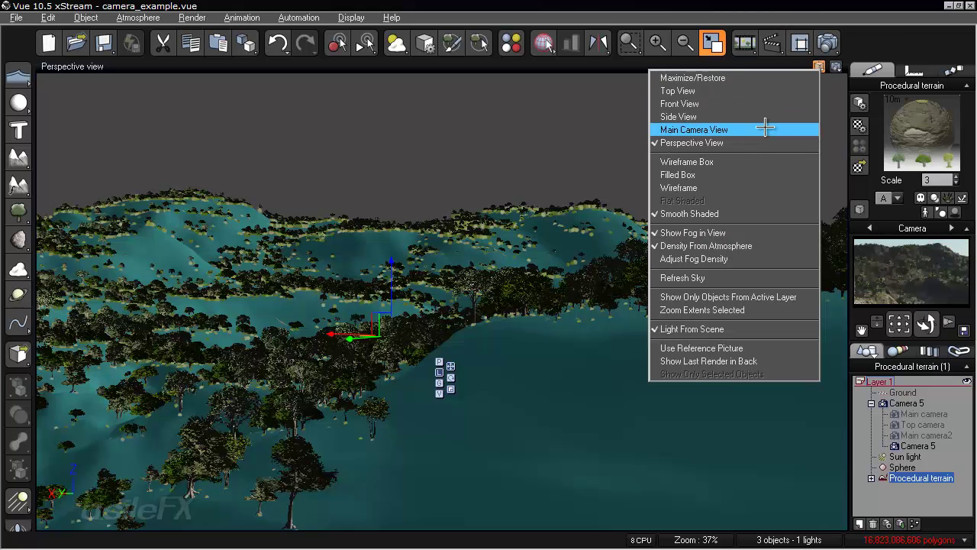
click(764, 129)
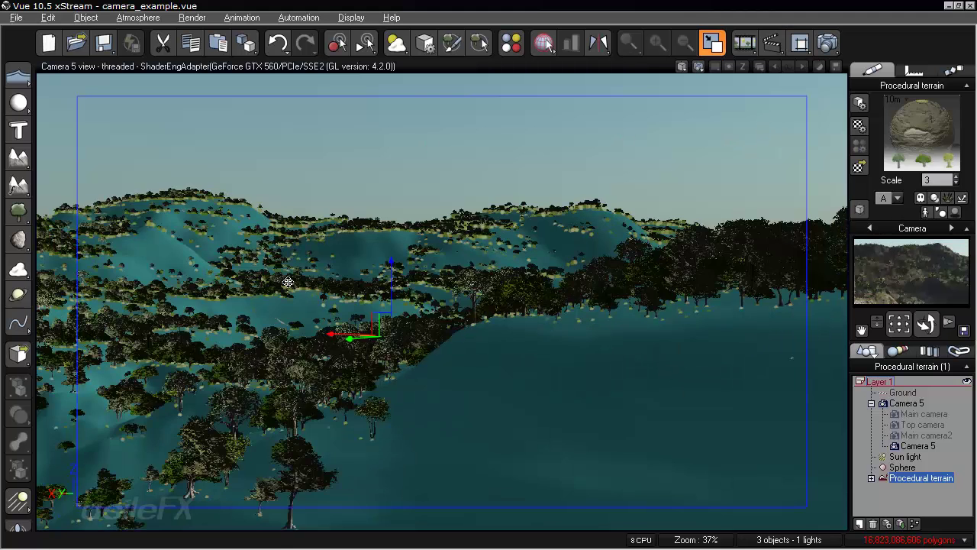
click(916, 504)
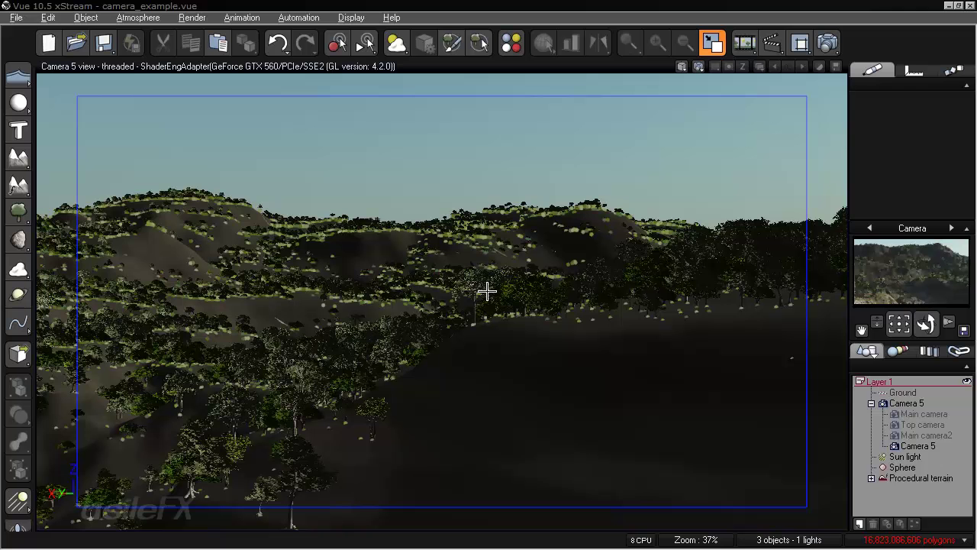
Review the render stacking options in the general preferences, including the auto-stacking settings for render areas and preview renders.
click(15, 17)
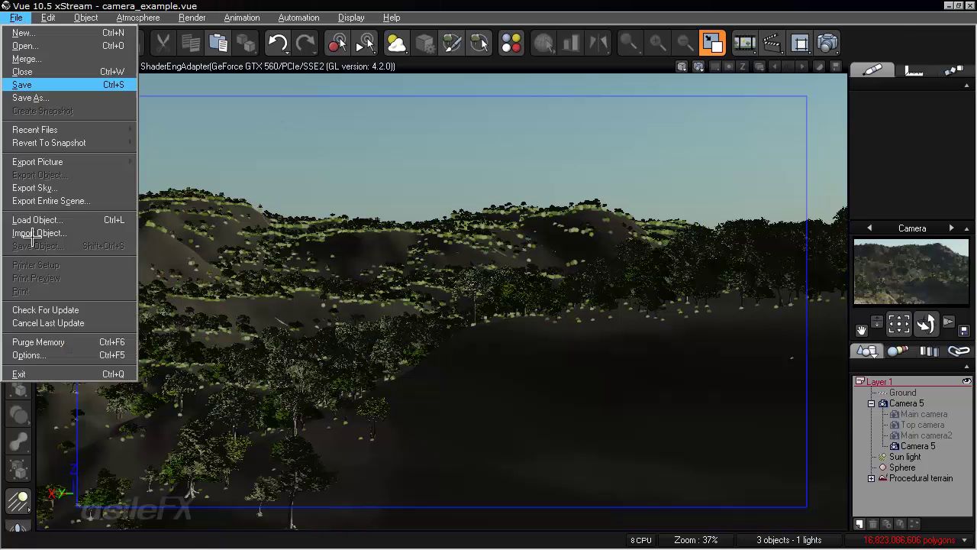
click(45, 354)
click(259, 9)
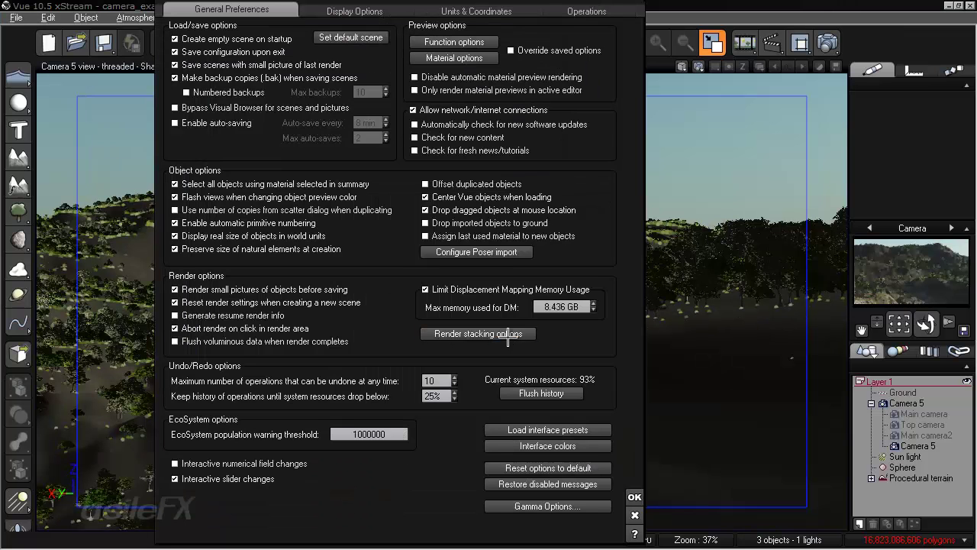
click(533, 334)
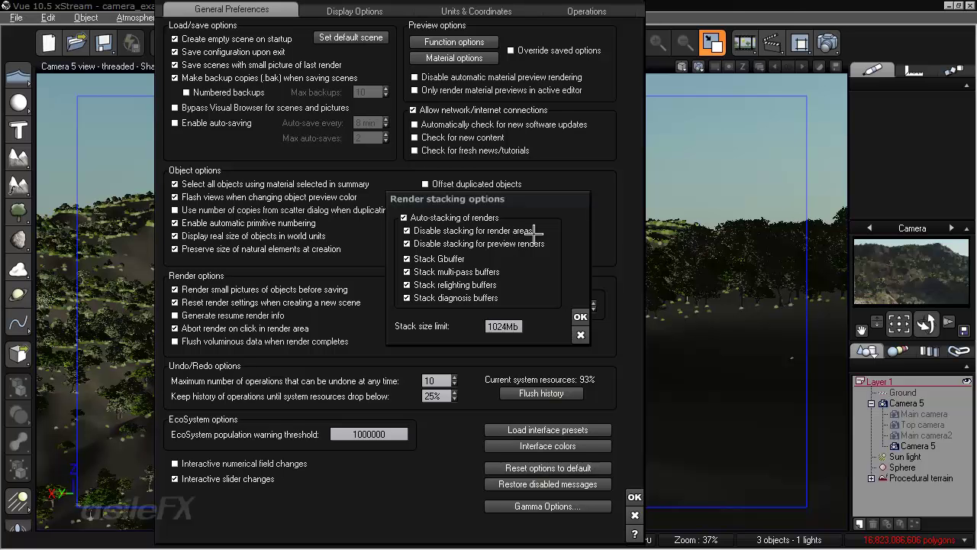
click(579, 313)
click(634, 497)
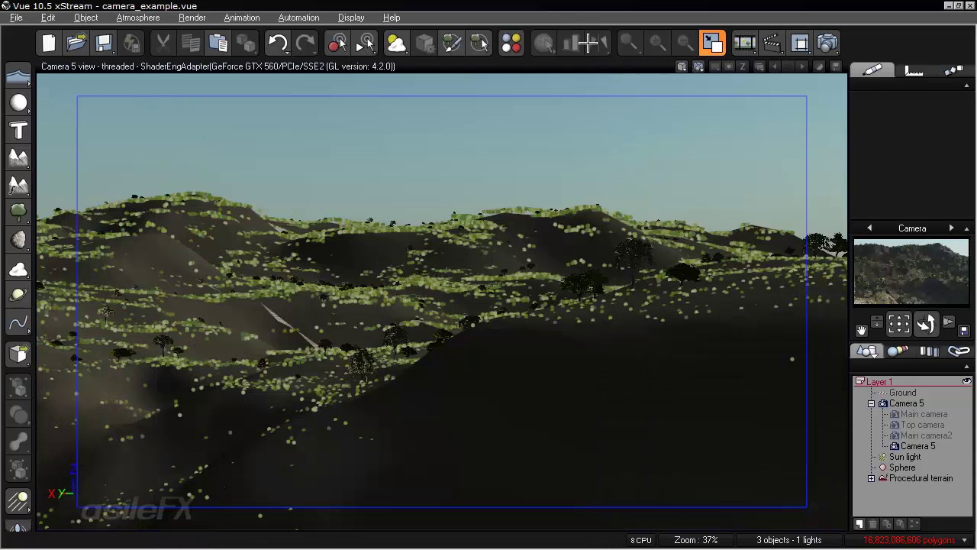
Set the preset render quality to Preview and render the Camera 5 view at 640x360.
click(828, 40)
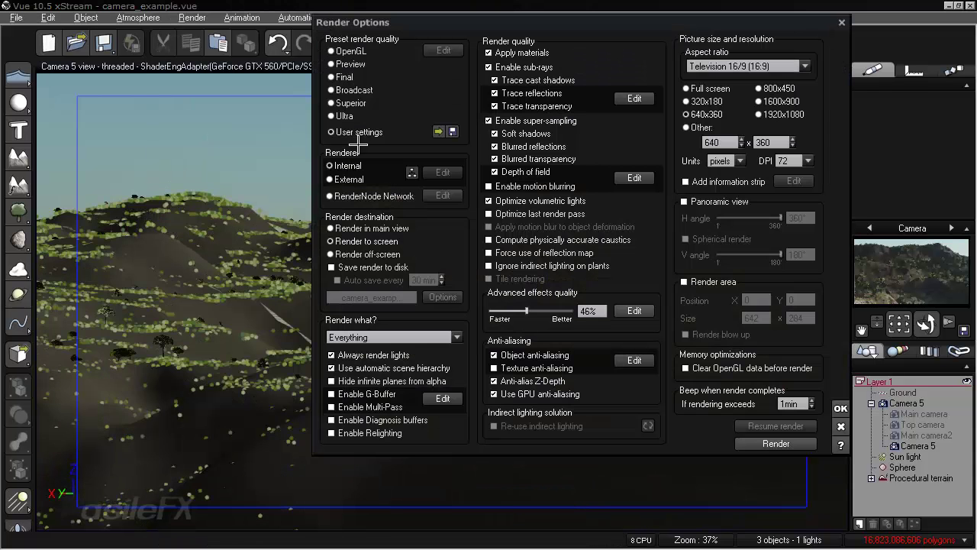
click(366, 66)
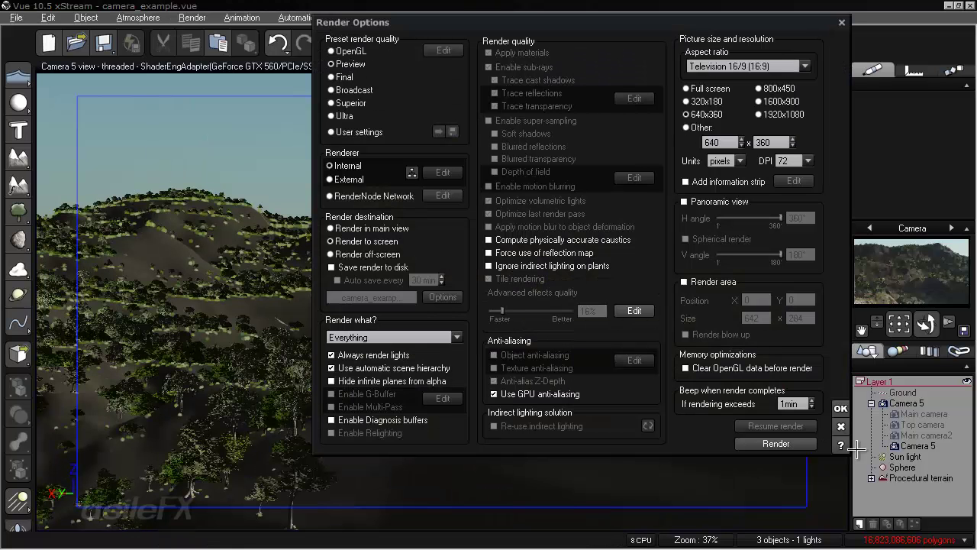
click(841, 408)
click(827, 40)
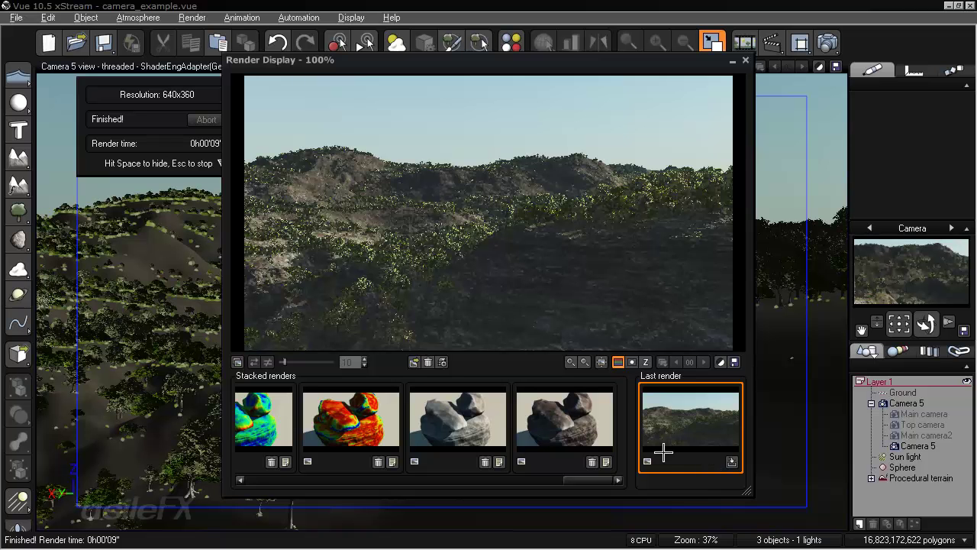
Add the last render to the stacked renders, delete it from the stack and close the render display.
click(731, 460)
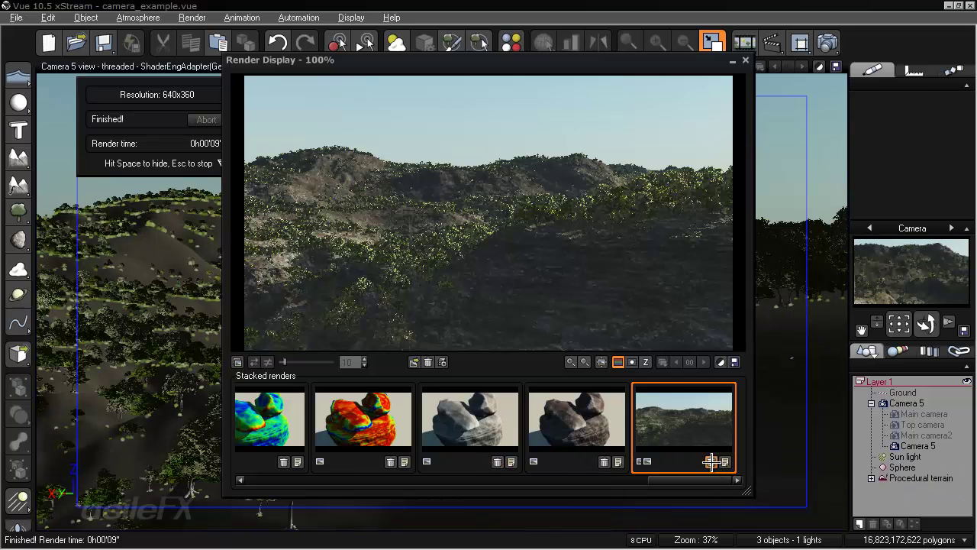
click(712, 461)
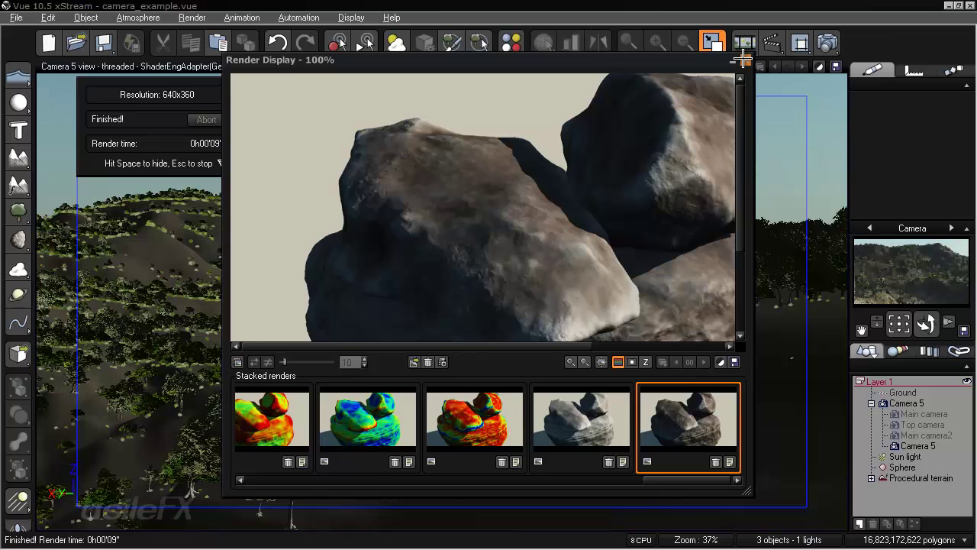
click(743, 59)
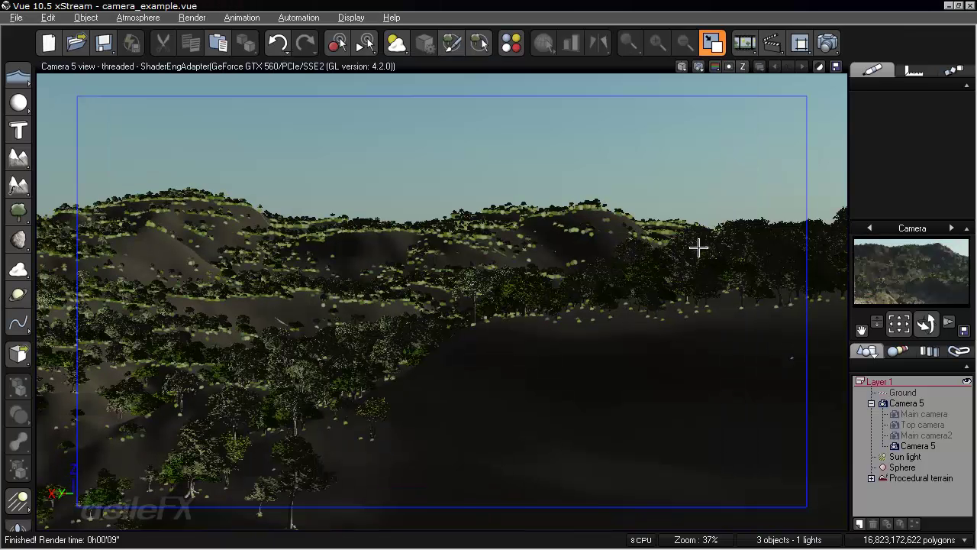